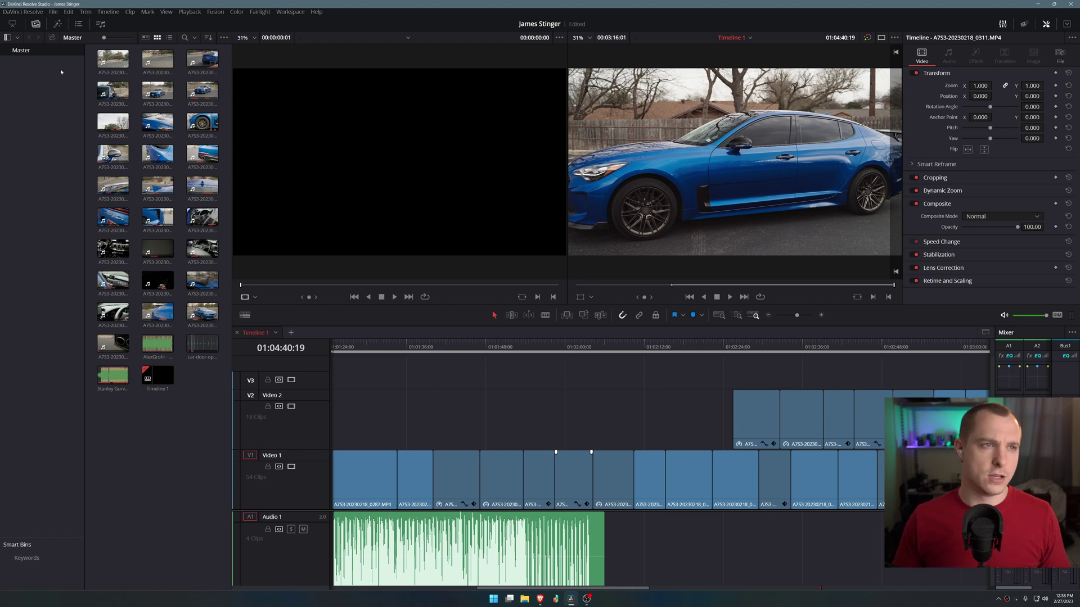
# - Collapse the Media Pool from the top toolbar so the timeline spans the full window width
pyautogui.click(12, 24)
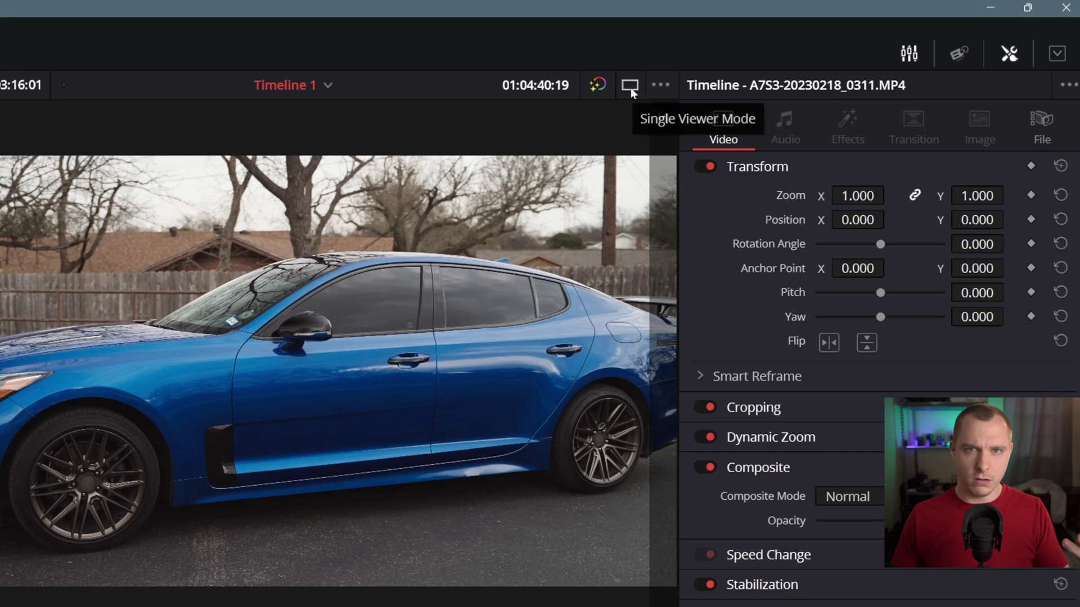
# - Switch to Single Viewer Mode, make the timeline taller, and park the playhead near 01:02:24:08
pyautogui.click(630, 88)
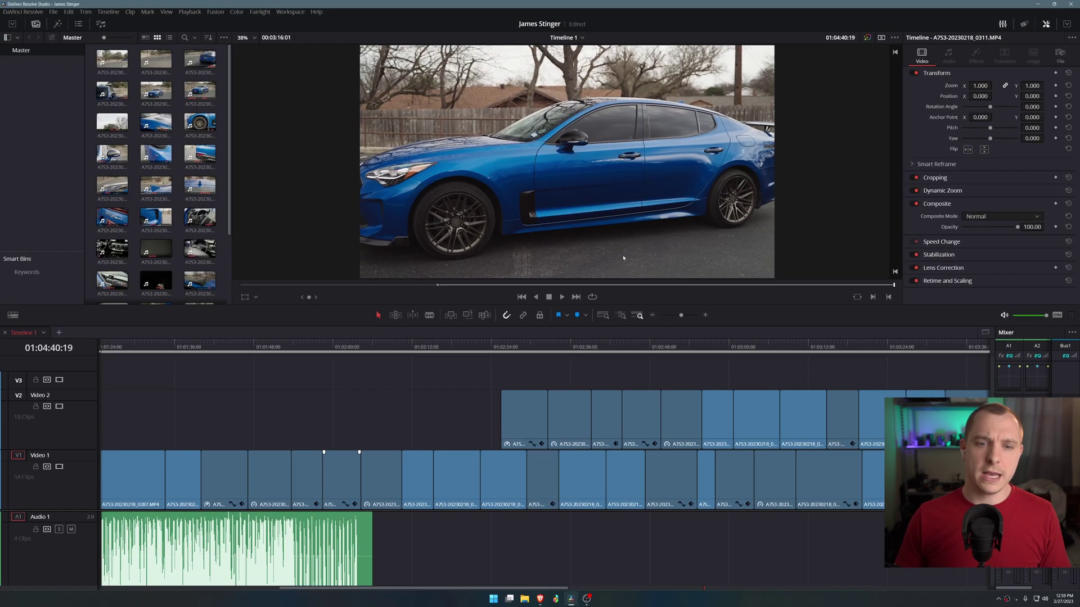
pyautogui.moveTo(558, 325)
pyautogui.mouseDown()
pyautogui.moveTo(573, 297)
pyautogui.moveTo(573, 335)
pyautogui.mouseUp()
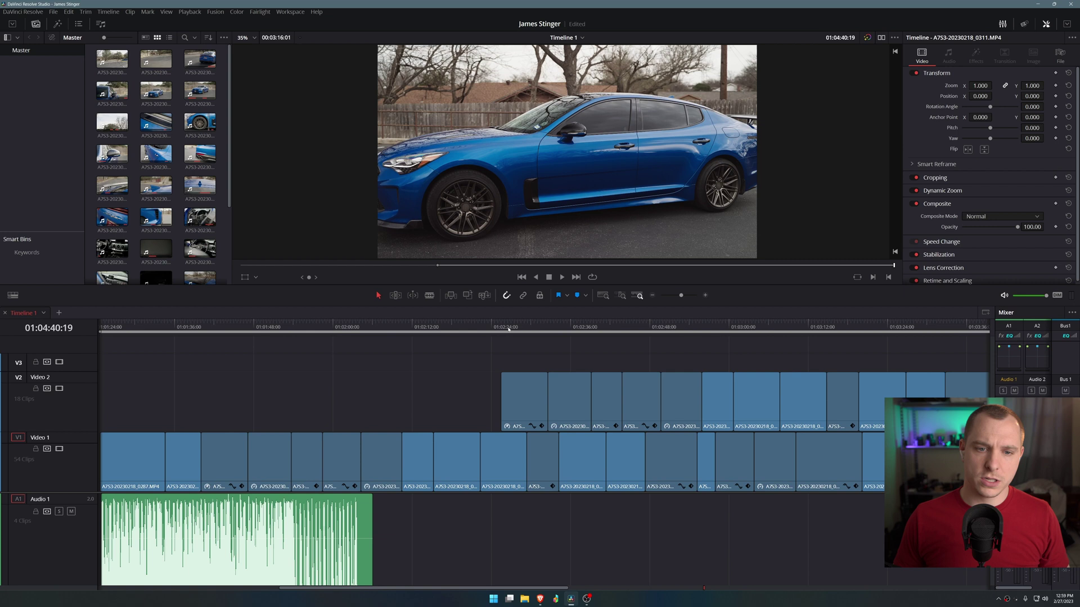
pyautogui.moveTo(508, 329)
pyautogui.mouseDown()
pyautogui.moveTo(473, 329)
pyautogui.moveTo(493, 329)
pyautogui.mouseUp()
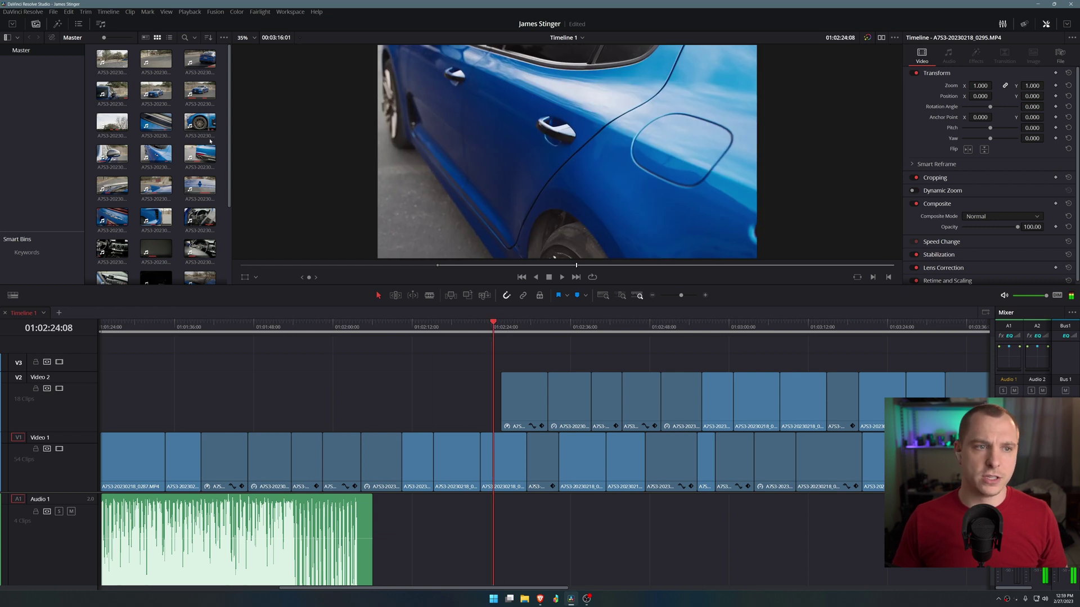
# - Preview clip A7S3-20230218_0292 and the hood-vent clip, then return the viewer to Timeline 1
pyautogui.doubleClick(156, 122)
pyautogui.click(512, 266)
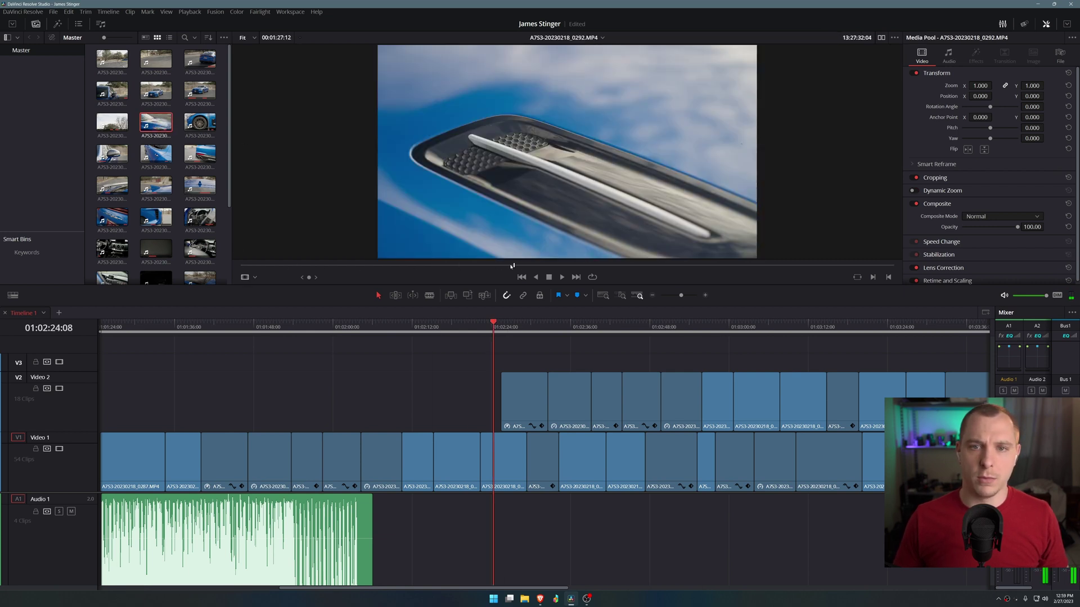
pyautogui.moveTo(512, 266); pyautogui.dragTo(488, 266)
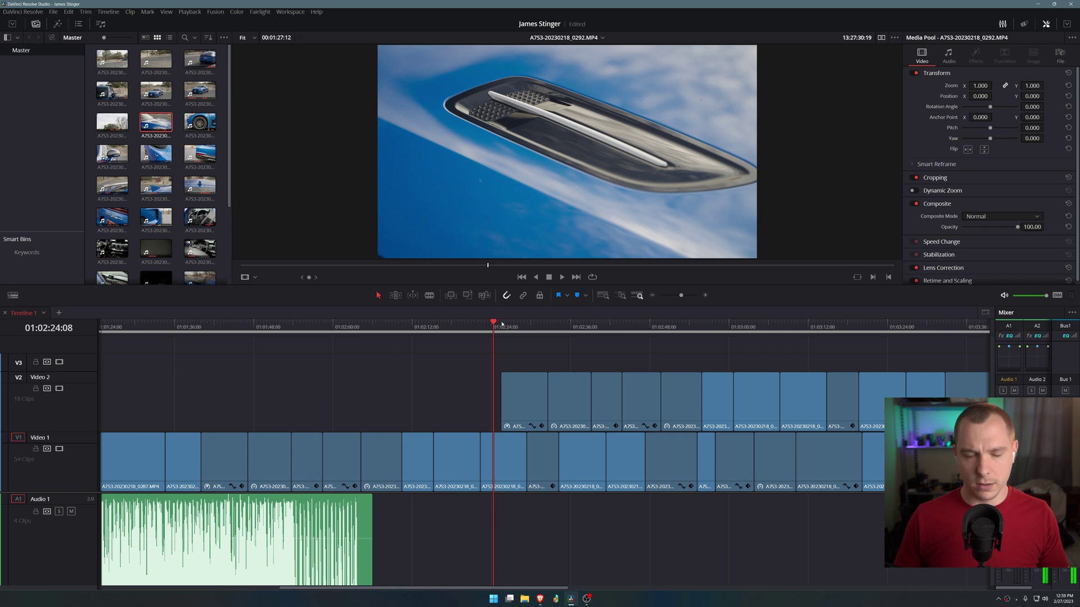
pyautogui.click(502, 325)
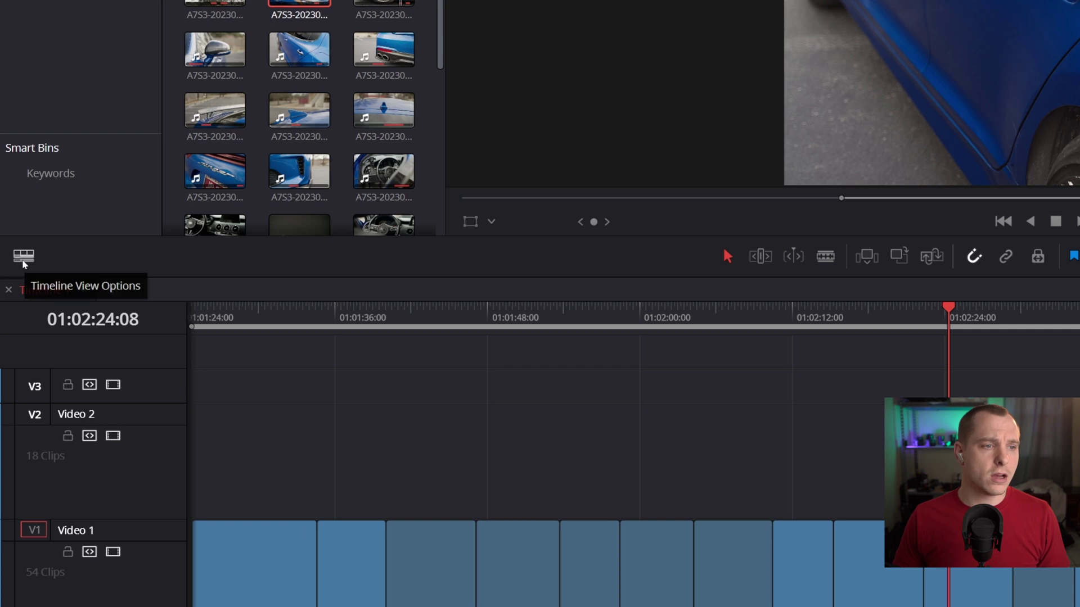
# - Turn off Stacked Timelines in Timeline View Options to remove the timeline tabs
pyautogui.click(23, 259)
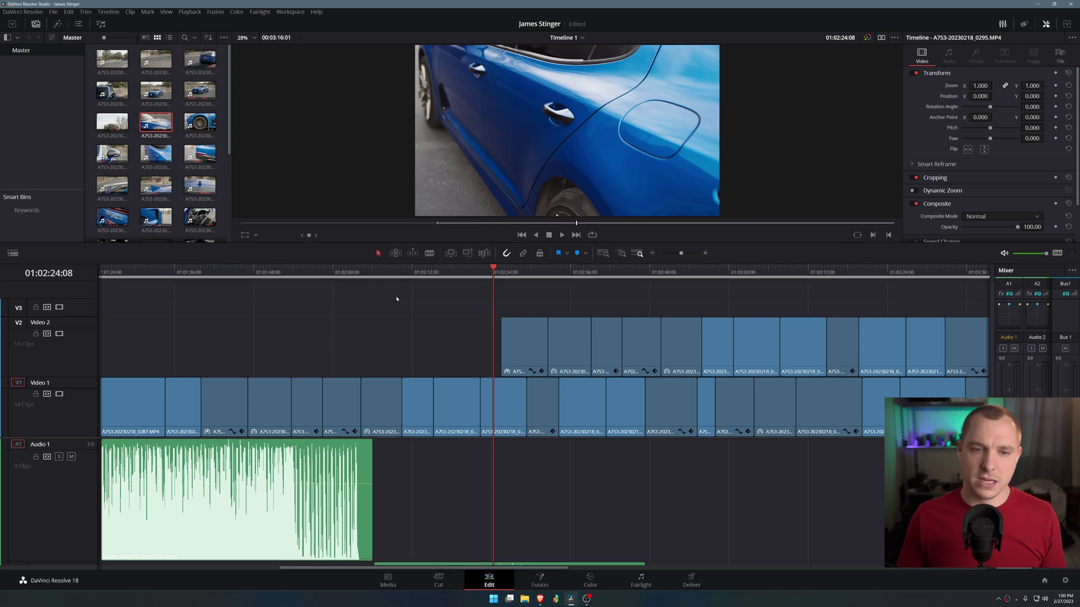
# - Lower the viewer/timeline divider to enlarge the viewer, and toggle Show Page Navigation back on
pyautogui.moveTo(509, 262); pyautogui.dragTo(509, 299)
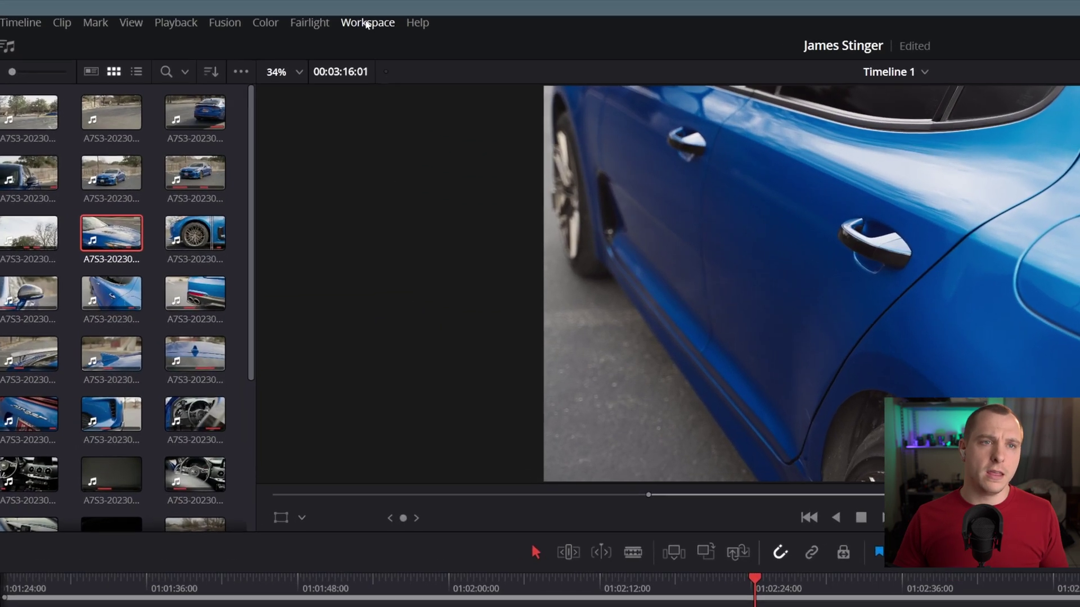
pyautogui.click(289, 12)
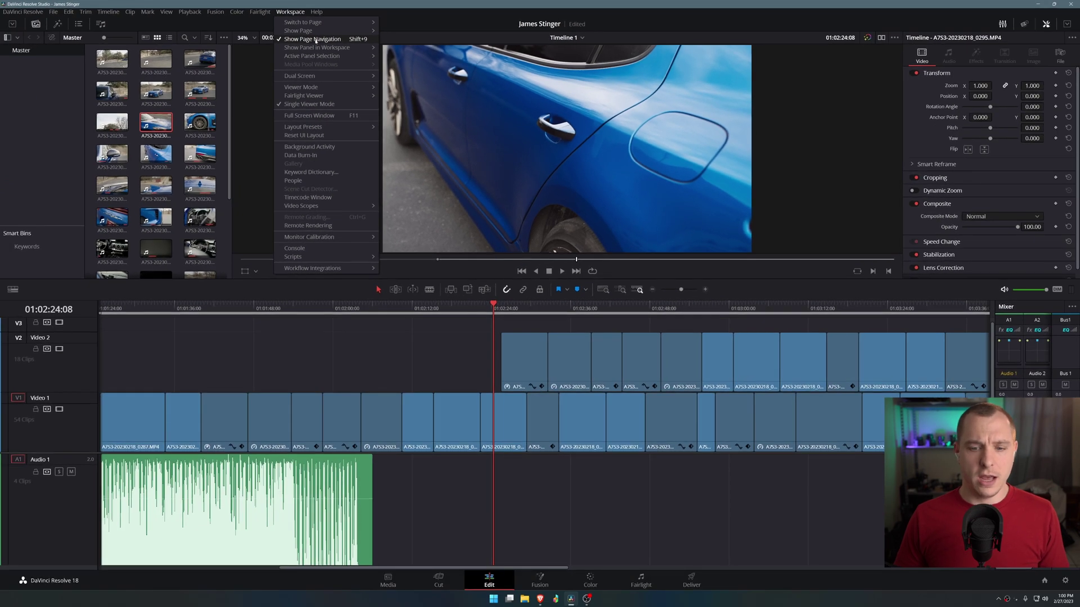
pyautogui.click(419, 75)
pyautogui.click(289, 11)
pyautogui.click(331, 31)
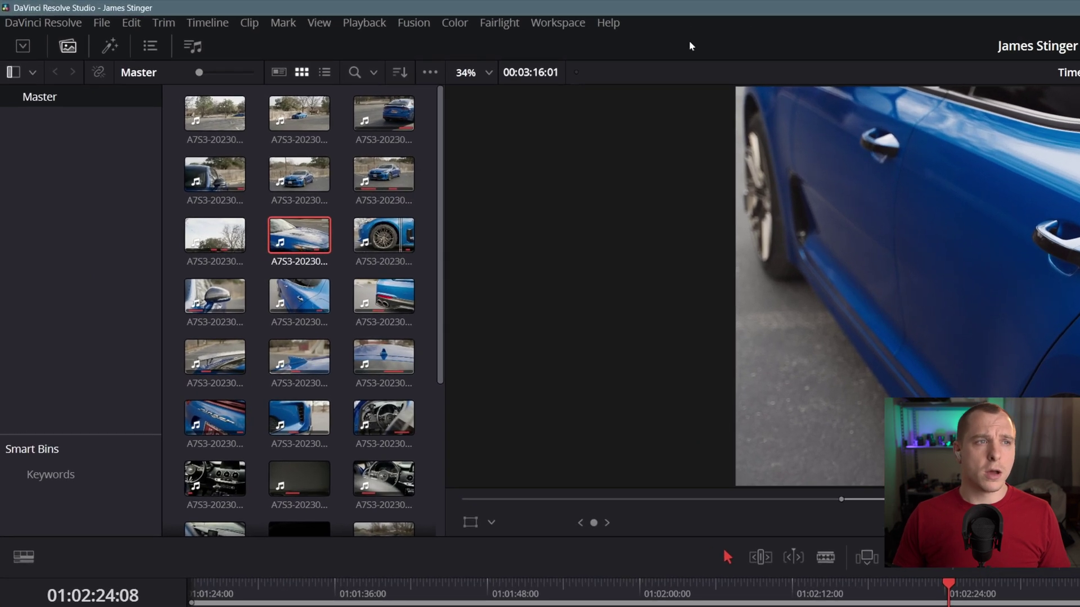
# - Set UI Display Scale to 100% in Preferences > User > UI Settings and save
pyautogui.click(43, 24)
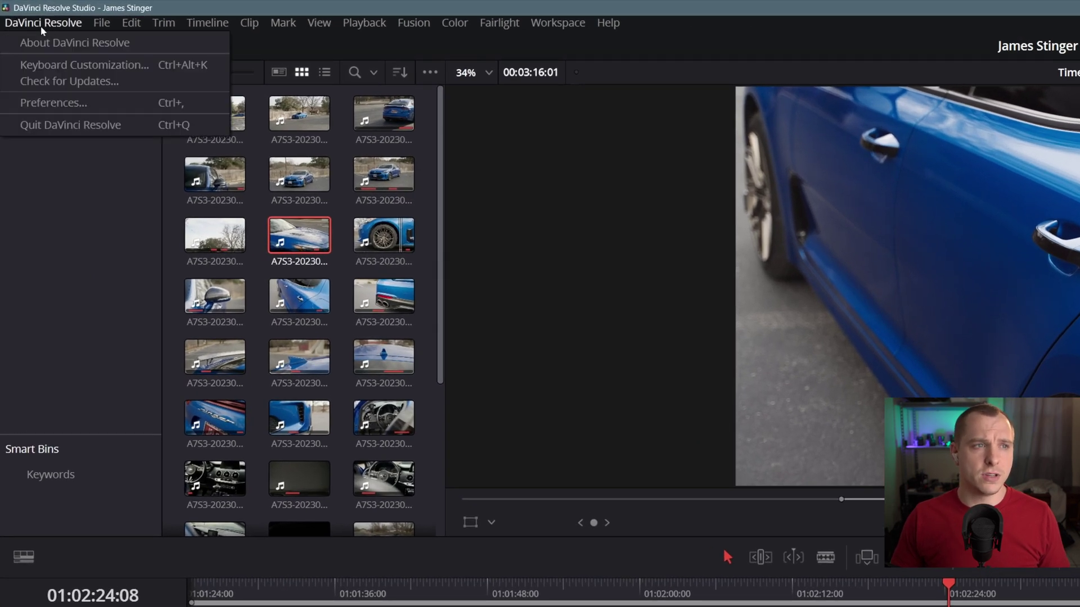
pyautogui.click(68, 104)
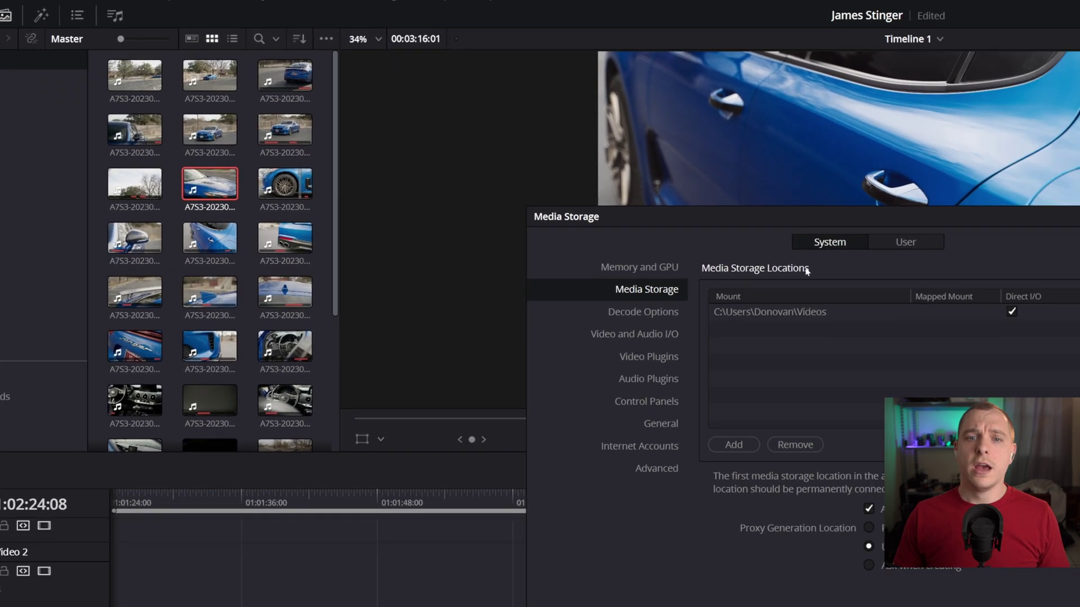
pyautogui.click(907, 243)
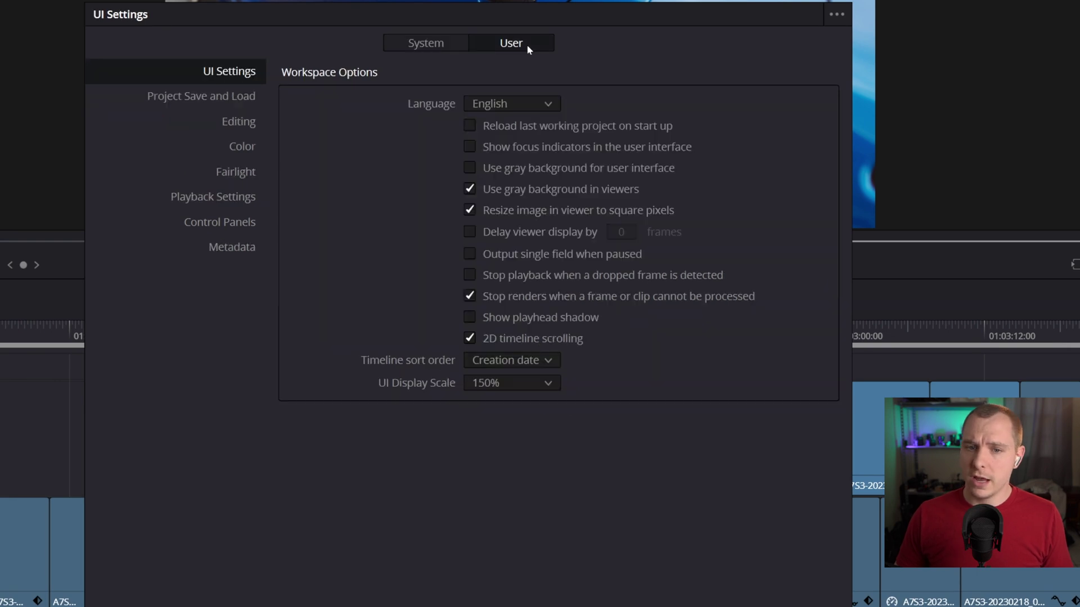
pyautogui.click(488, 386)
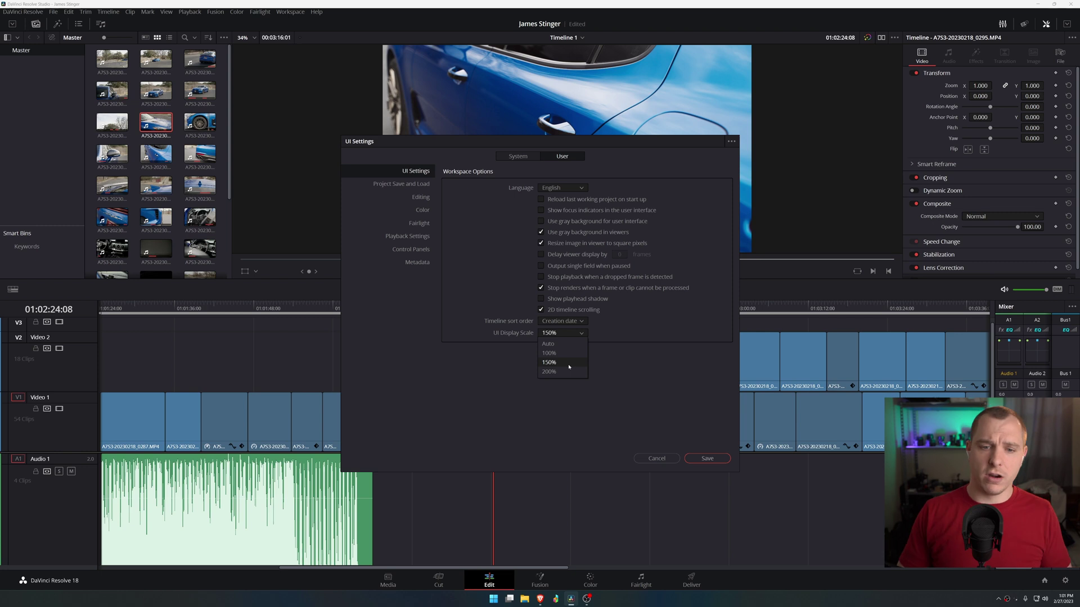
pyautogui.click(562, 354)
pyautogui.click(715, 459)
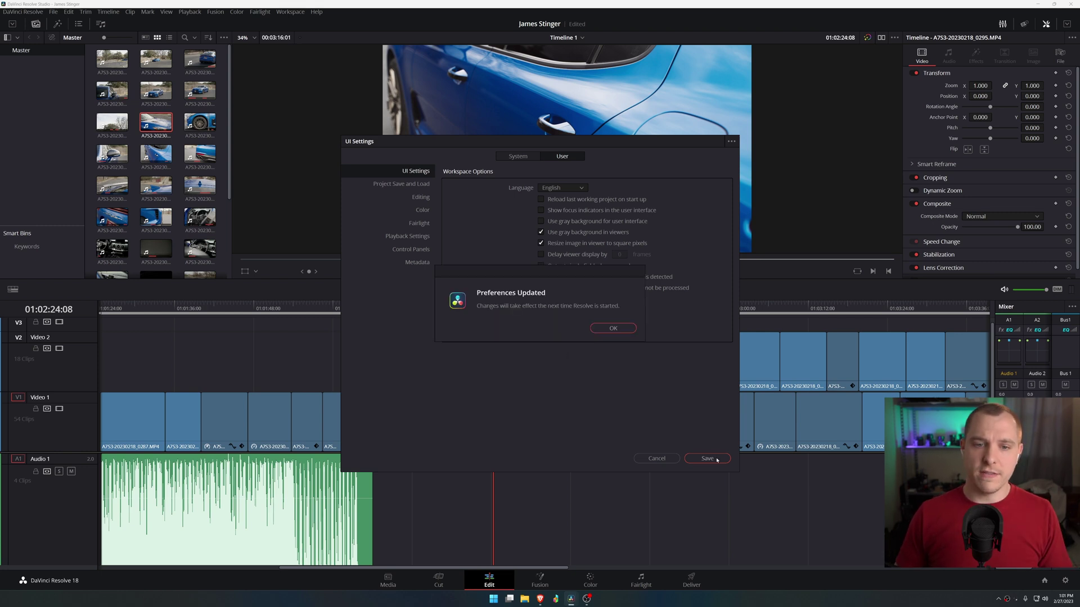
pyautogui.click(613, 329)
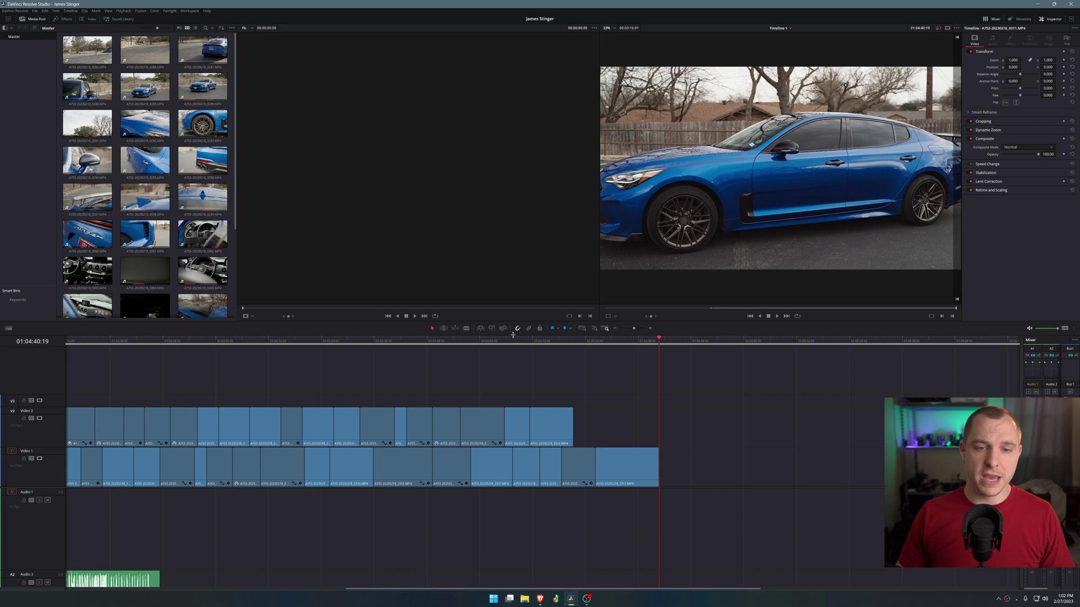
# - Make the timeline taller and set video and audio track heights to minimum
pyautogui.moveTo(513, 335); pyautogui.dragTo(510, 306)
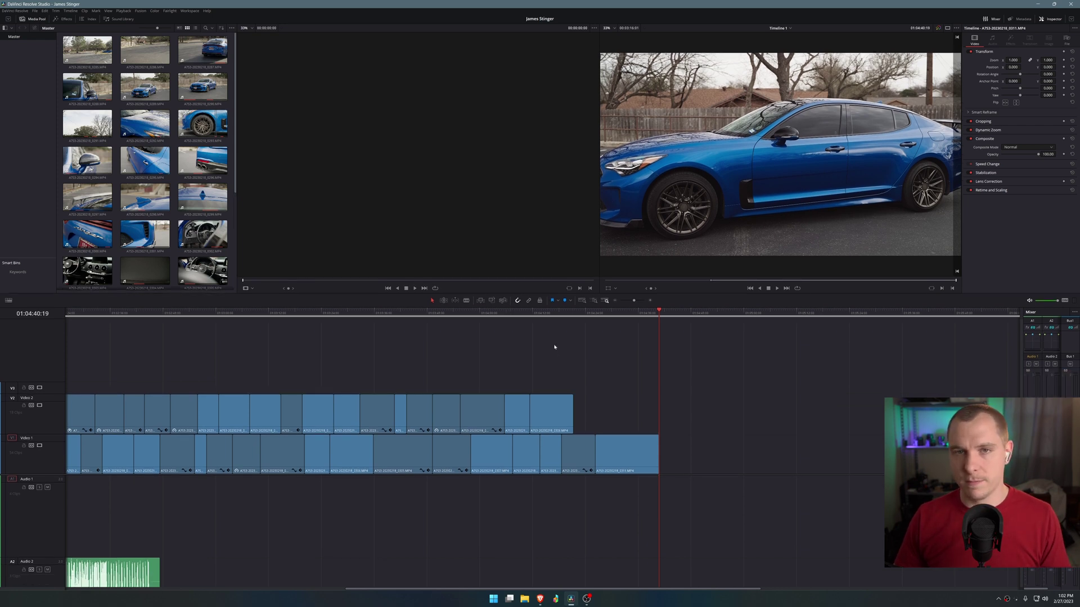
pyautogui.click(8, 300)
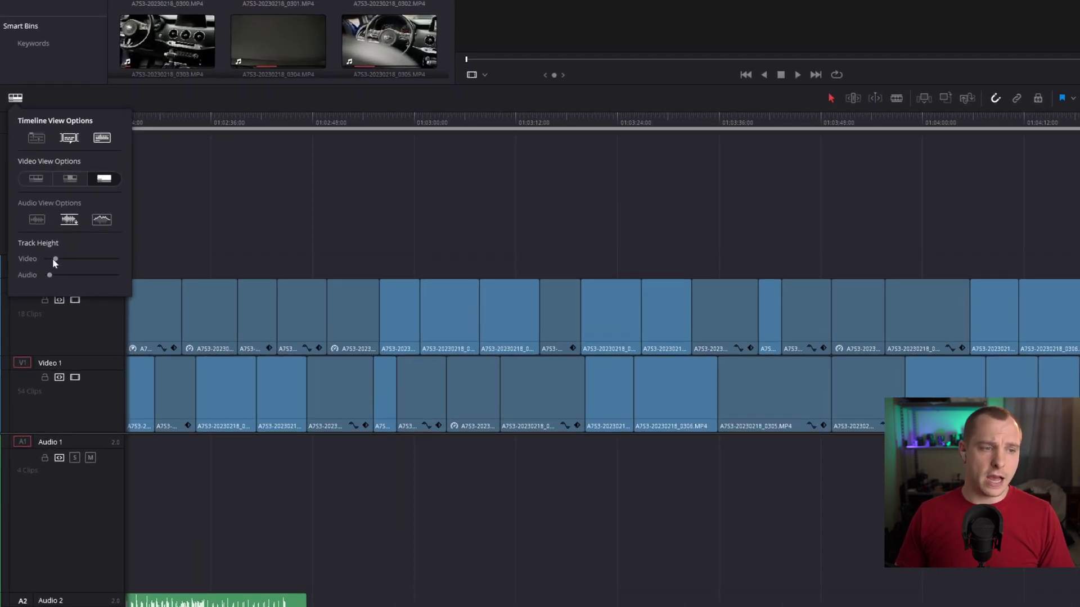
pyautogui.moveTo(54, 260)
pyautogui.mouseDown()
pyautogui.moveTo(64, 258)
pyautogui.moveTo(49, 258)
pyautogui.moveTo(47, 276)
pyautogui.mouseUp()
pyautogui.click(794, 347)
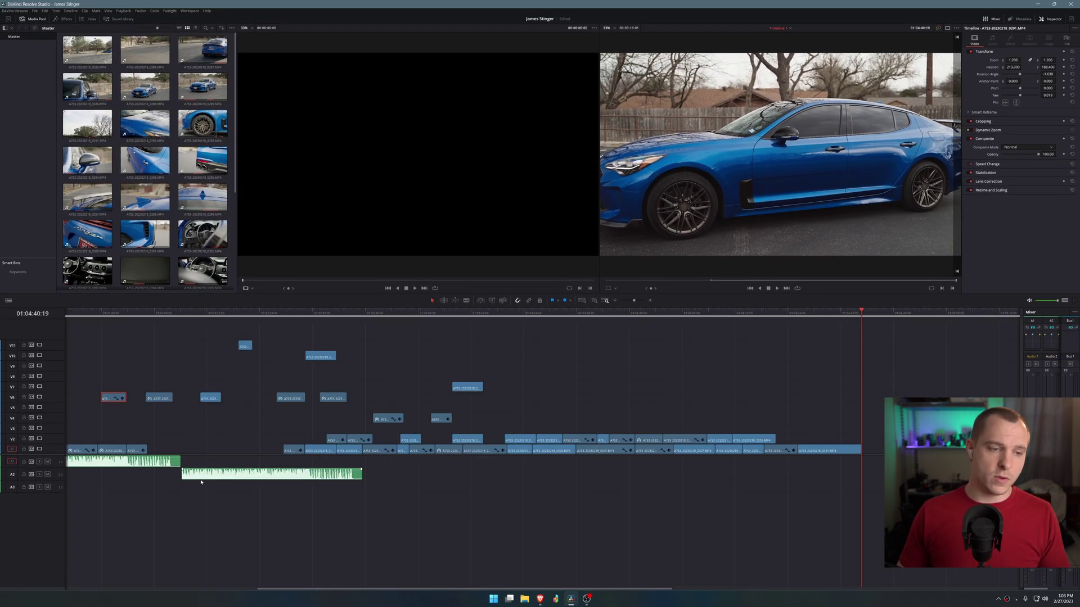
# - Move the two music clips down onto Audio 5 and Audio 3
pyautogui.moveTo(201, 479); pyautogui.dragTo(194, 499)
pyautogui.moveTo(163, 463); pyautogui.dragTo(174, 512)
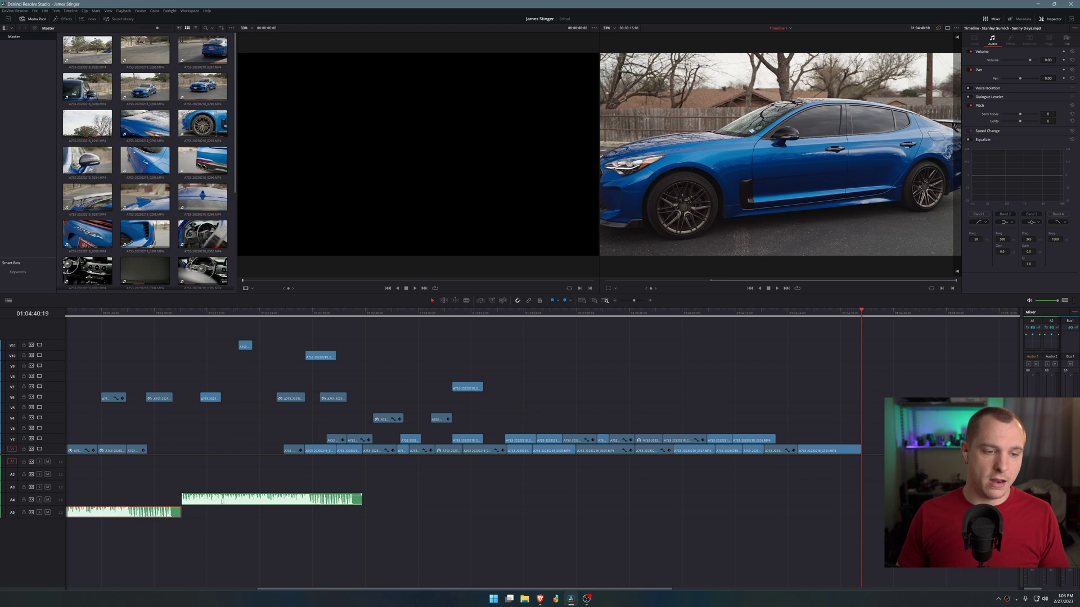
pyautogui.moveTo(242, 504); pyautogui.dragTo(380, 493)
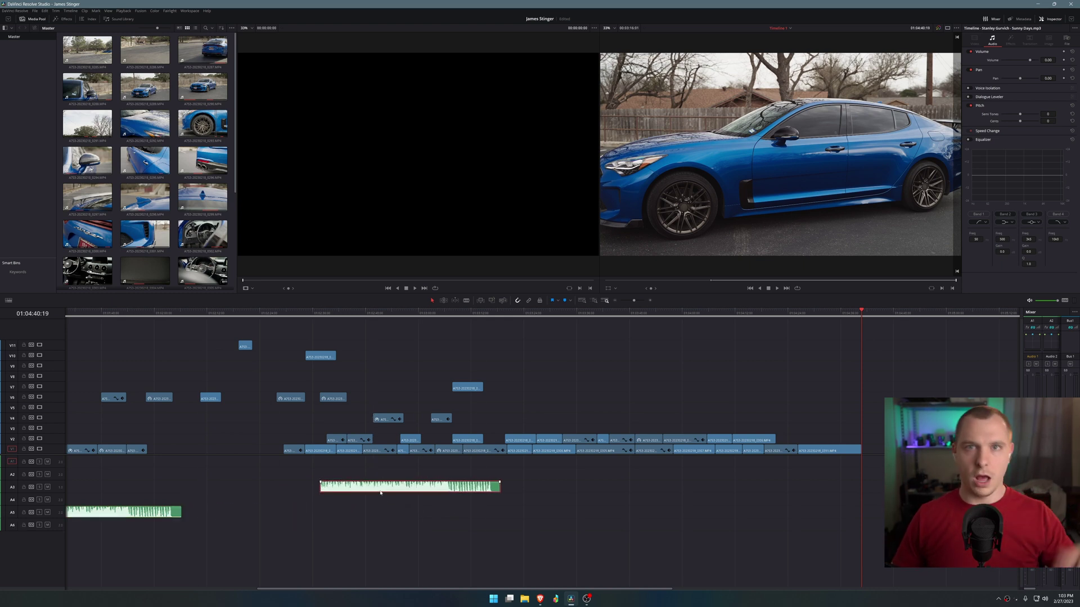
pyautogui.hscroll(-5, 393, 490)
pyautogui.hscroll(-1, 423, 467)
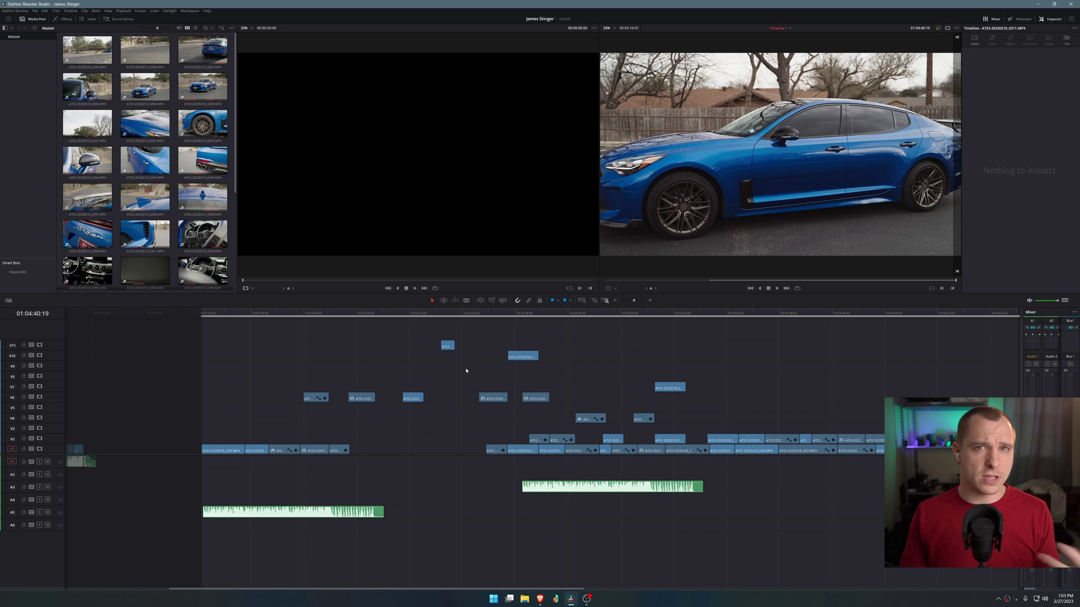
# - Make the Resolve window fill the whole screen with Workspace > Full Screen Window
pyautogui.hotkey('ctrl', 'f')
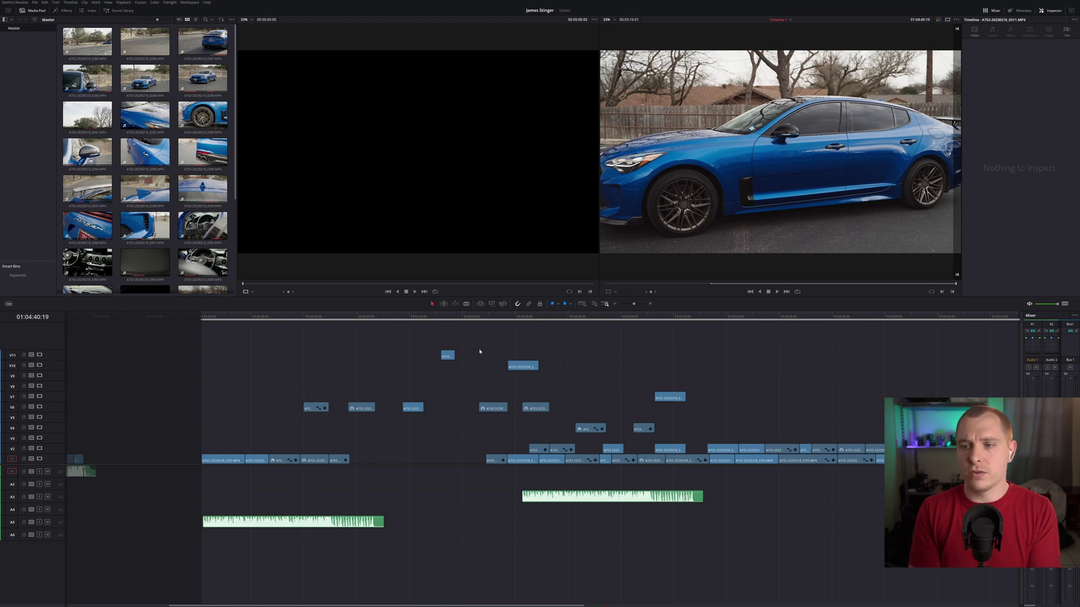
pyautogui.hotkey('ctrl', 'f')
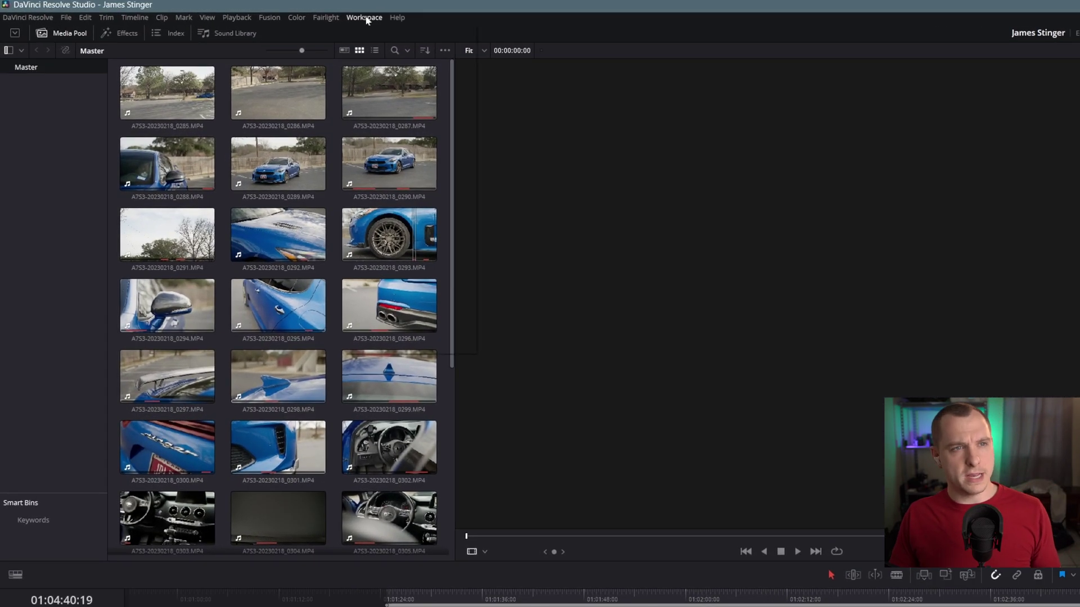
pyautogui.click(365, 18)
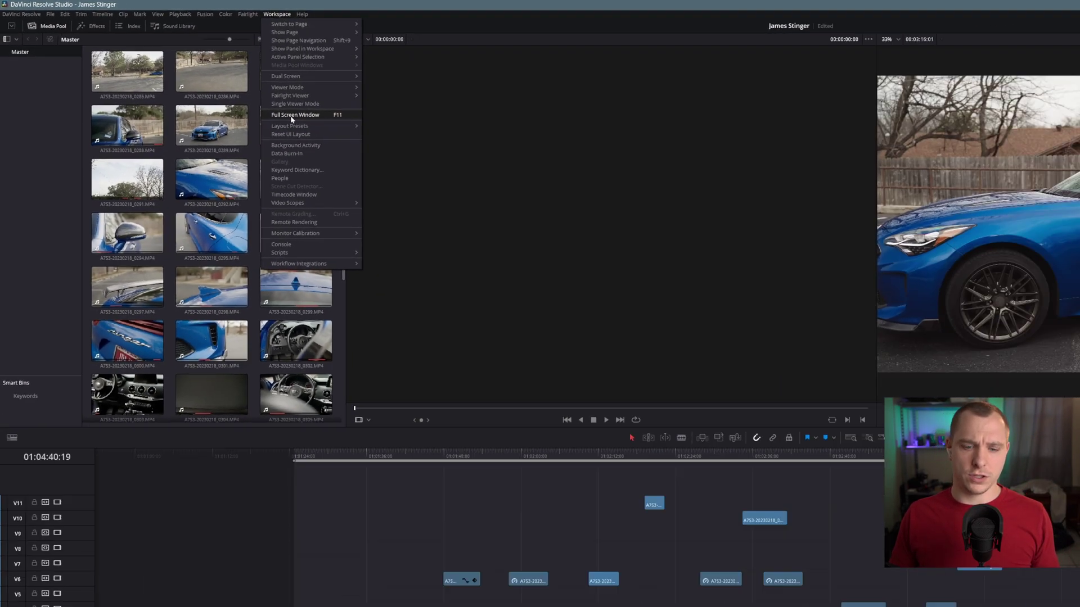
pyautogui.click(387, 150)
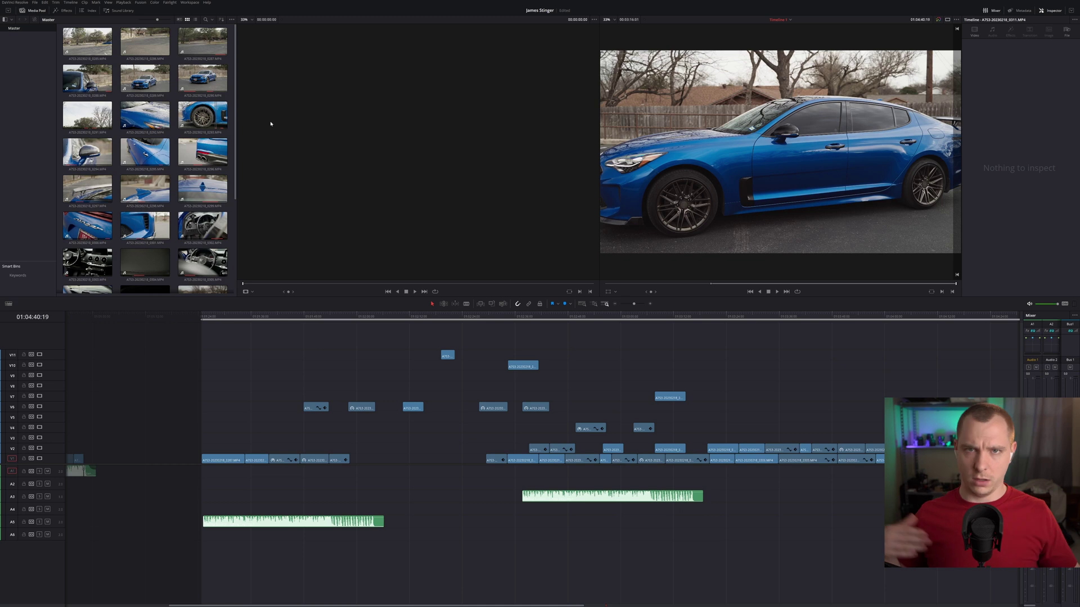